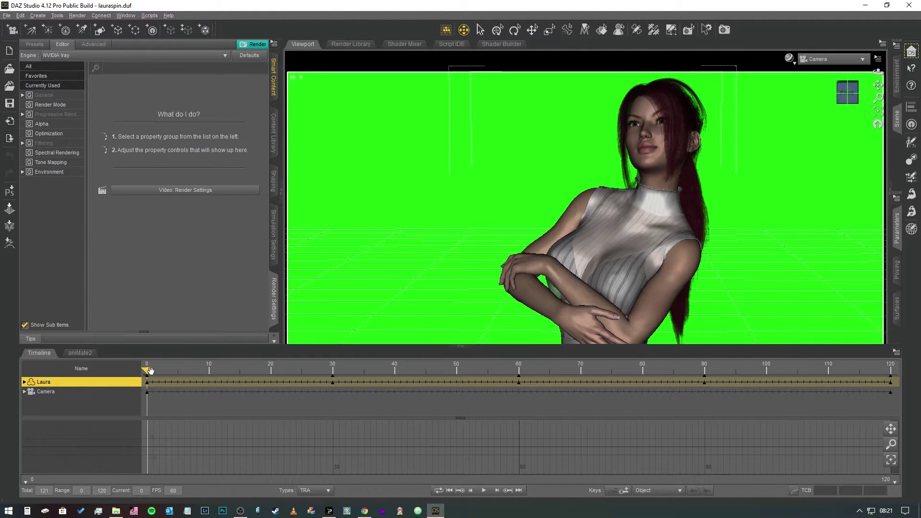
Step: Preview the figure's spin, then show the General settings: 1280×720 Image Series, frames 0–120
left_click_drag(149, 371, 111, 369)
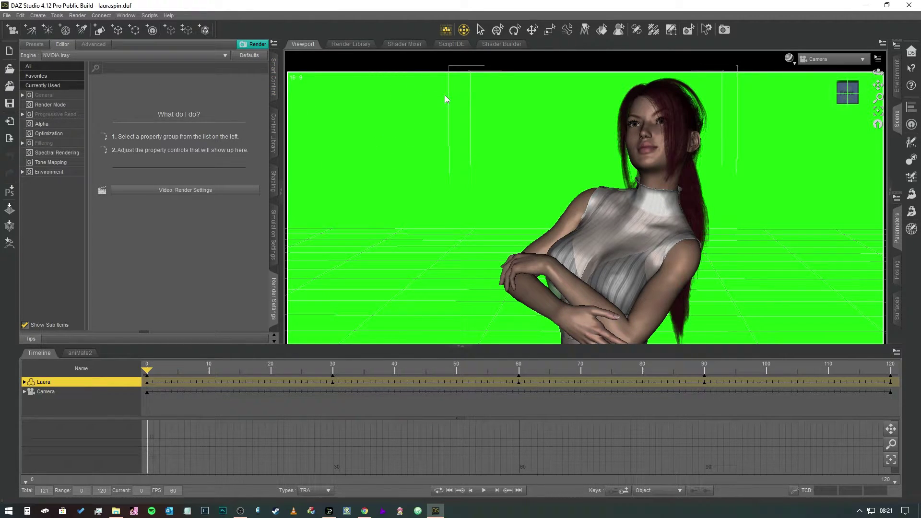
left_click(40, 96)
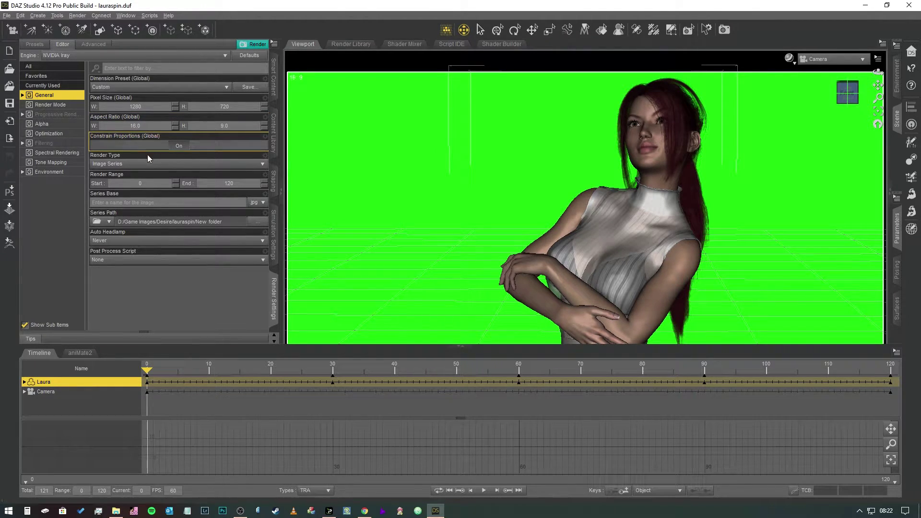
Step: Step through the Render Mode, Environment, Tone Mapping, Spectral Rendering and Filtering settings pages
left_click(51, 105)
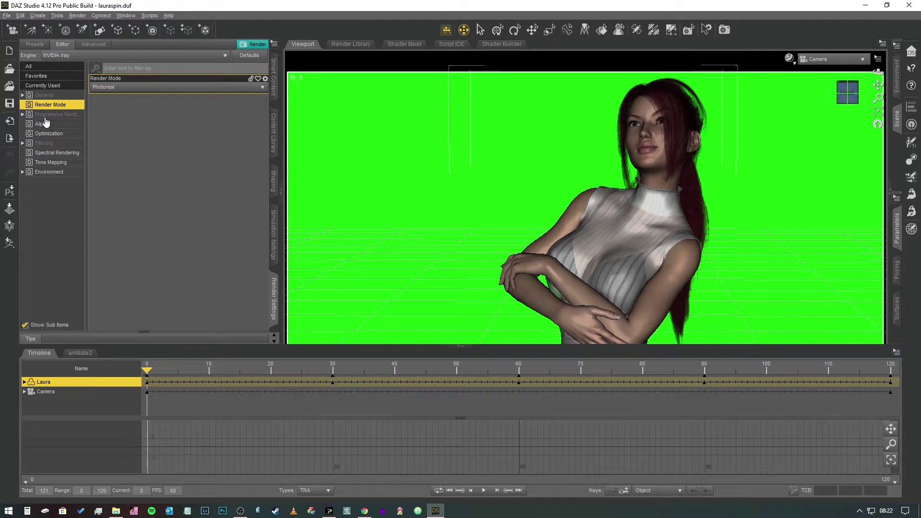
left_click(51, 172)
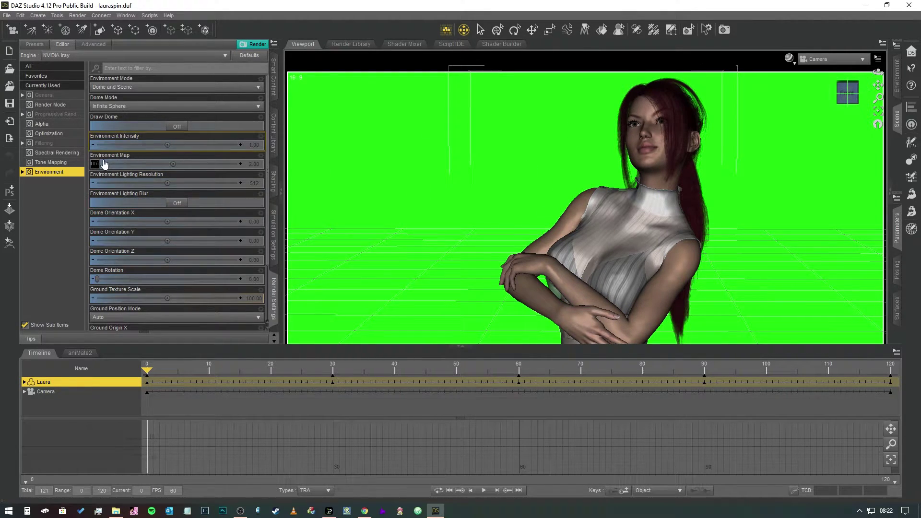
left_click(67, 162)
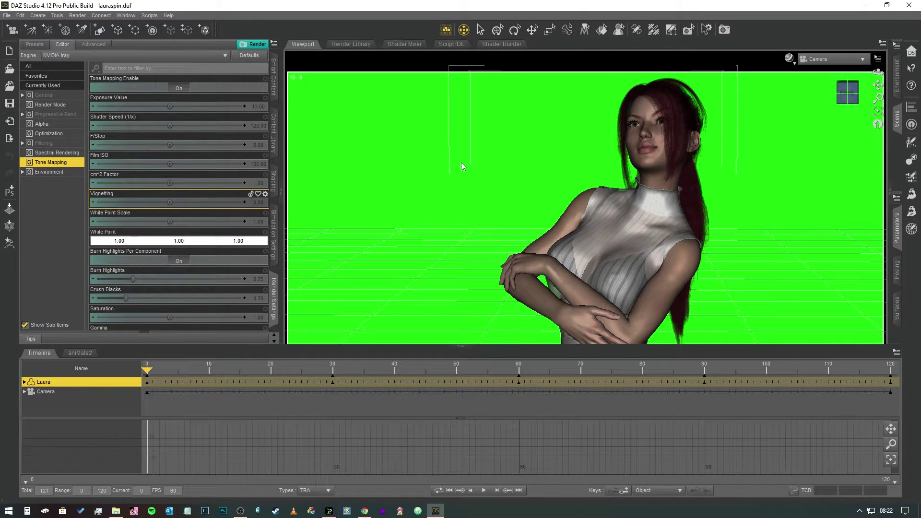
left_click(55, 153)
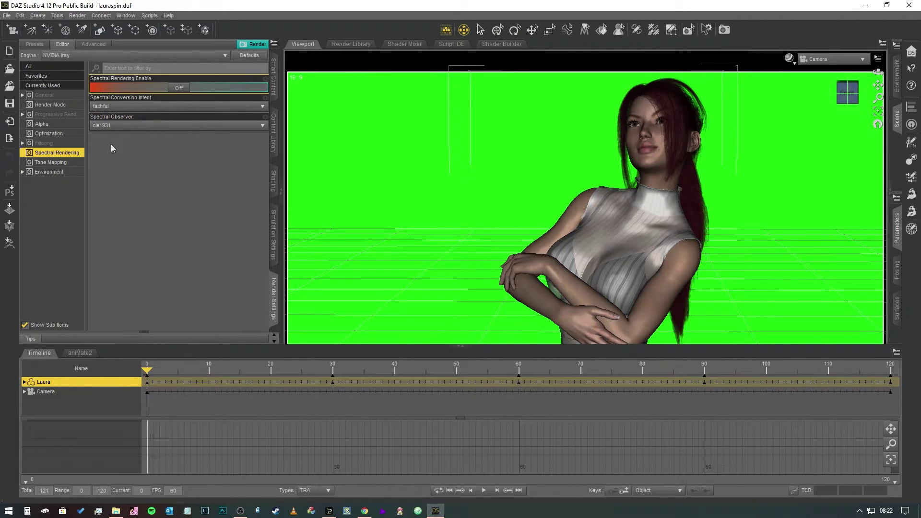
left_click(43, 143)
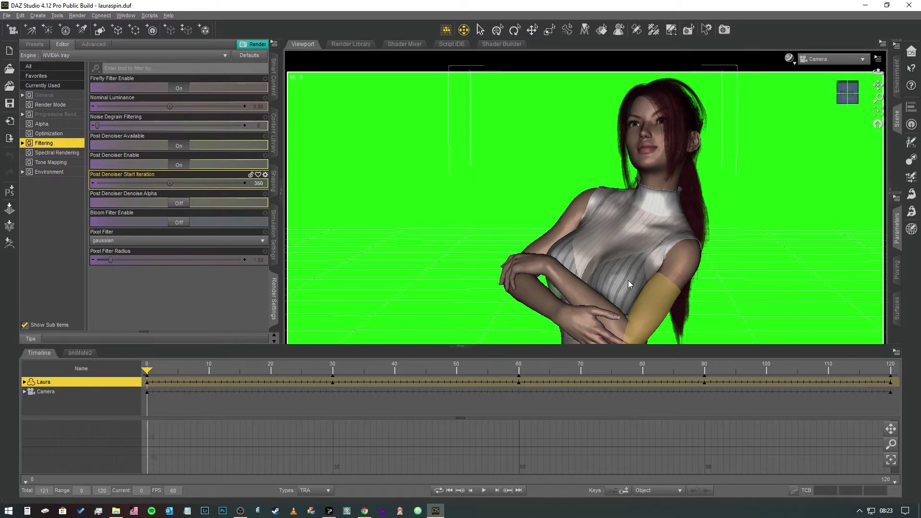
Step: Check the Optimization and Alpha pages, then Progressive Rendering with Max Samples at 400
left_click(57, 134)
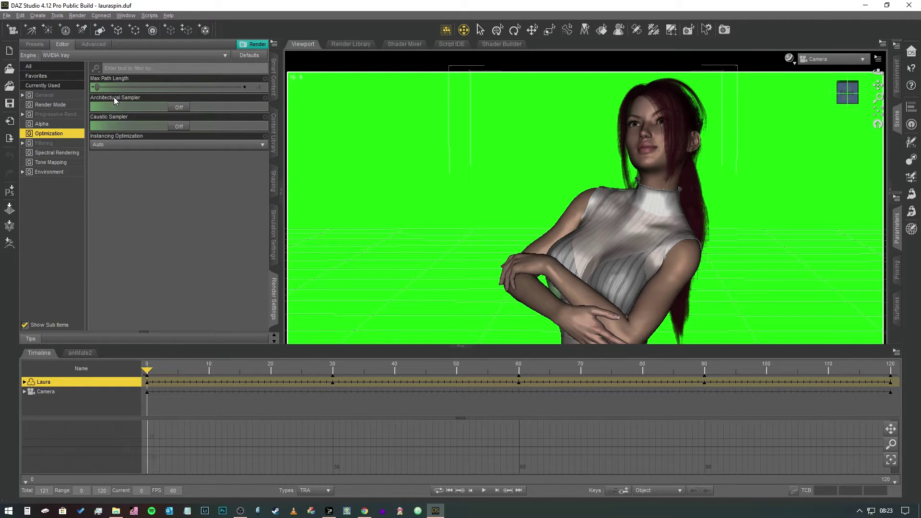
left_click(58, 126)
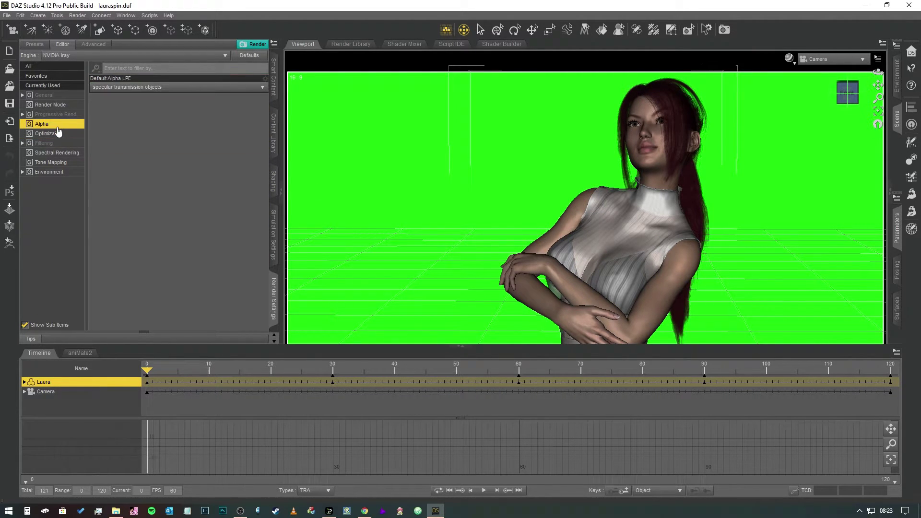
left_click(177, 93)
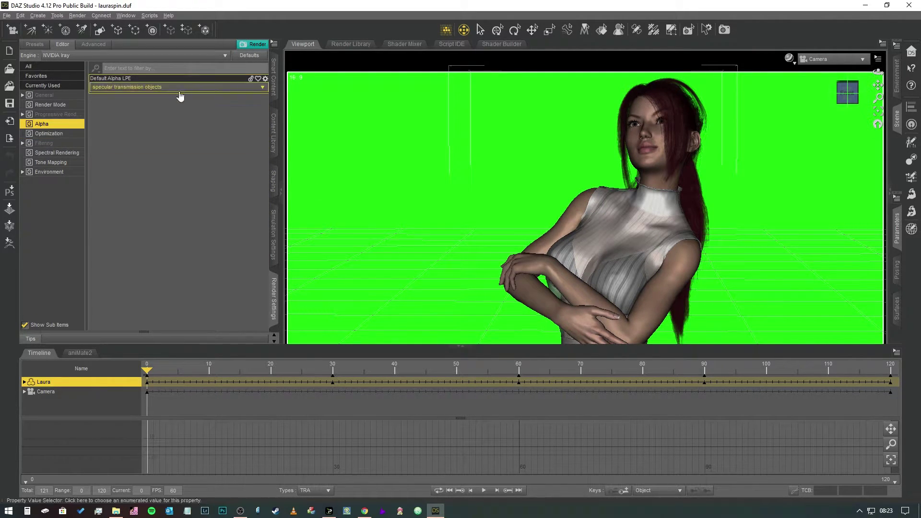
left_click(52, 115)
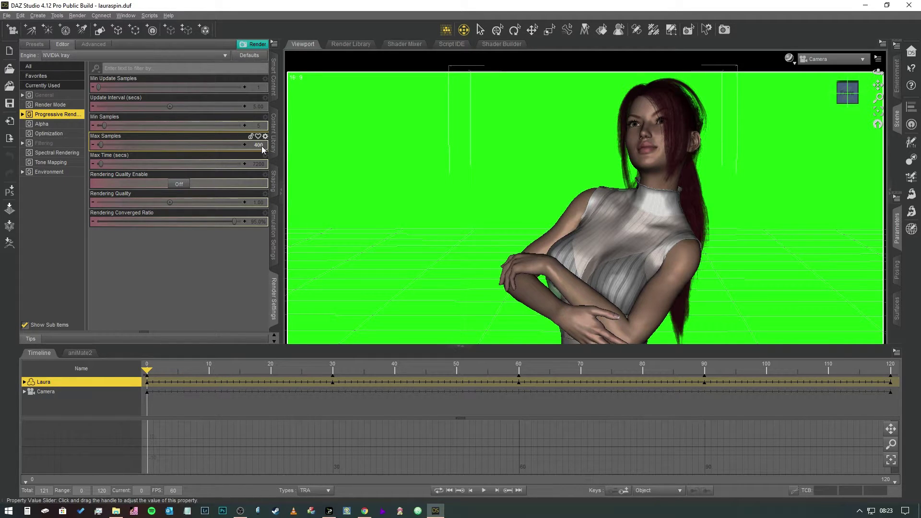
mouse_move(262, 149)
Step: Check the Filtering page: post denoiser enabled with start iteration 350
left_click(59, 144)
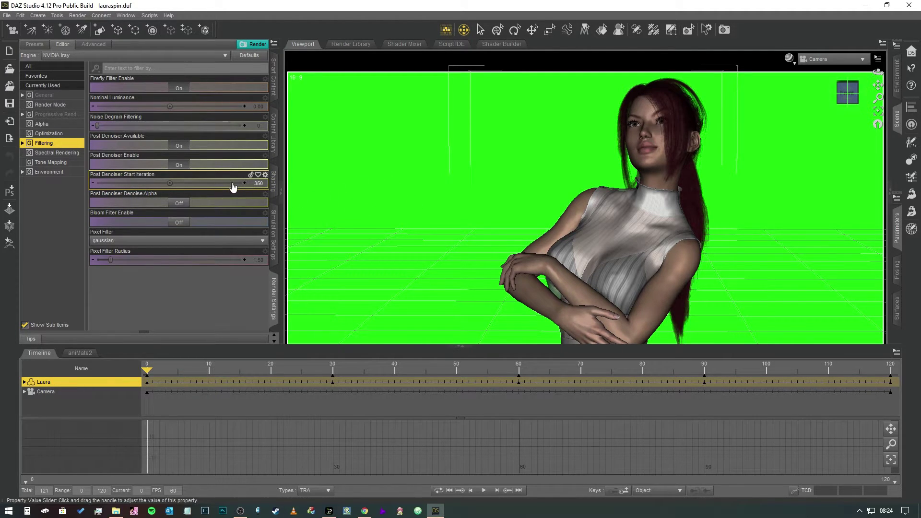
mouse_move(258, 188)
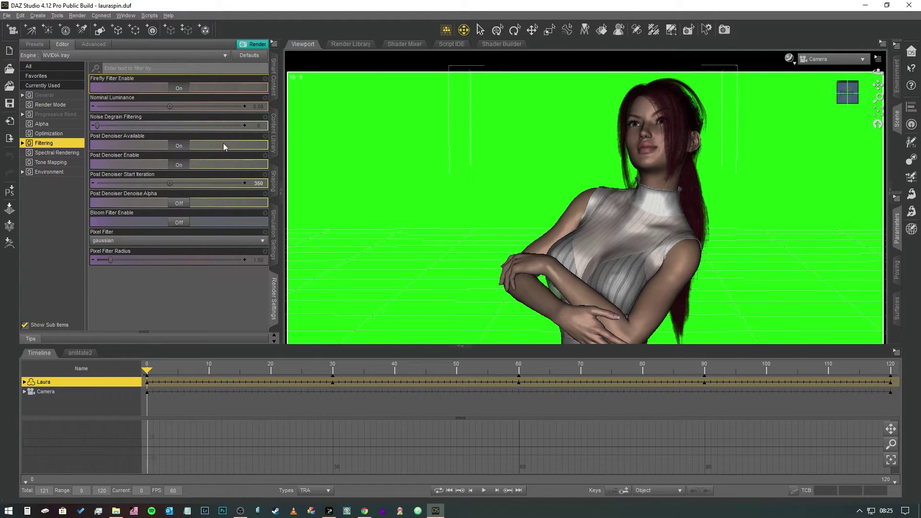
Step: Review General render settings: Image Series over frames 0–120 saved to the lauraspin folder
left_click(50, 96)
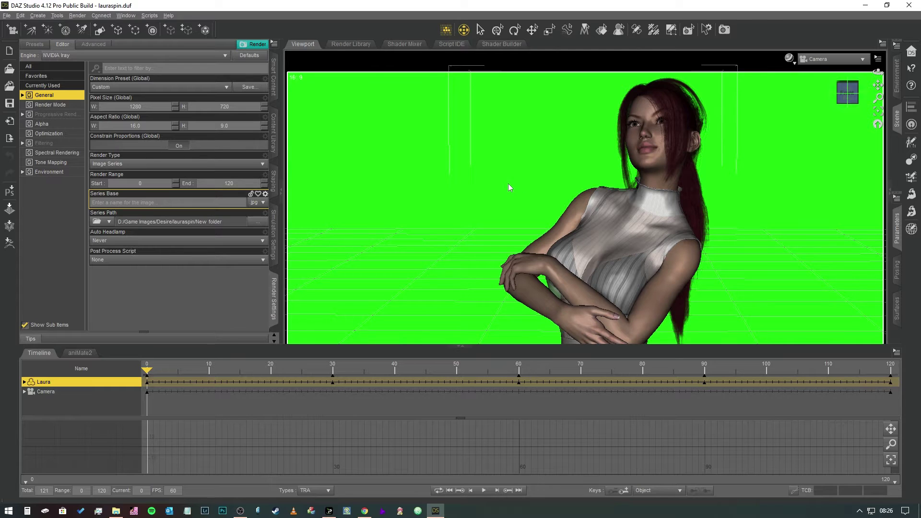
Step: Switch to Photoshop's blank 1920×1080 Untitled-1 document, leaving the workspace unchanged
key("alt+Tab")
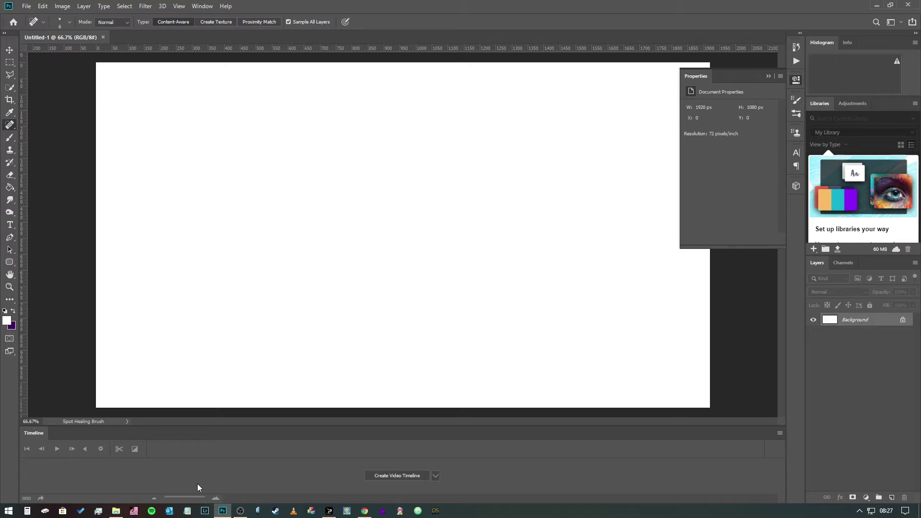
left_click(901, 23)
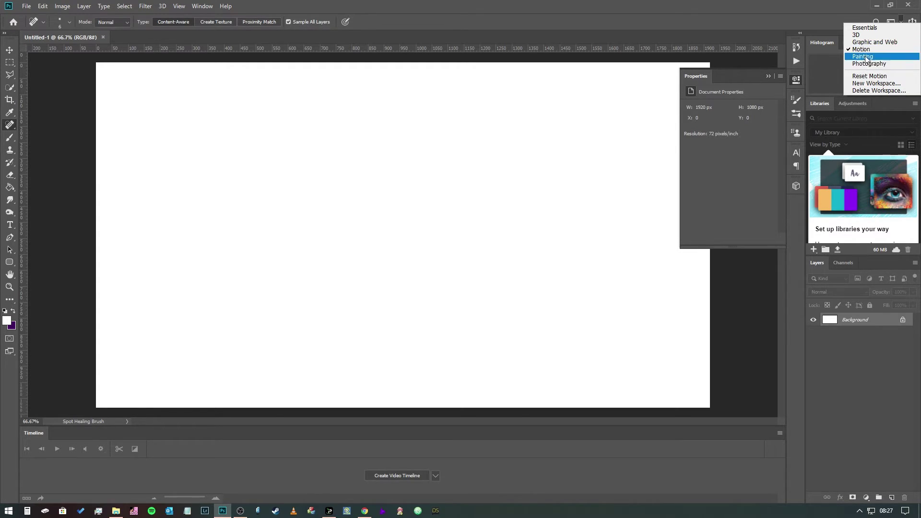
left_click(742, 17)
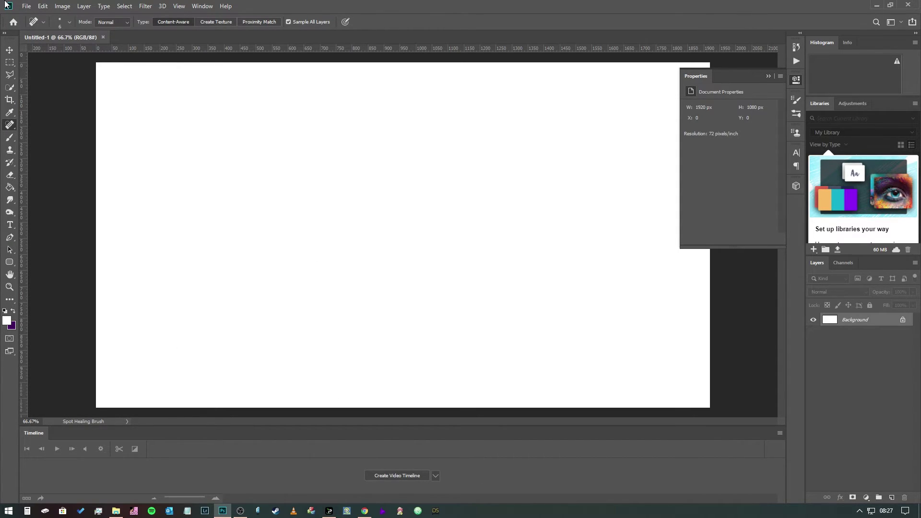
Step: Bring up the File > Open dialog and move it into view
left_click(26, 6)
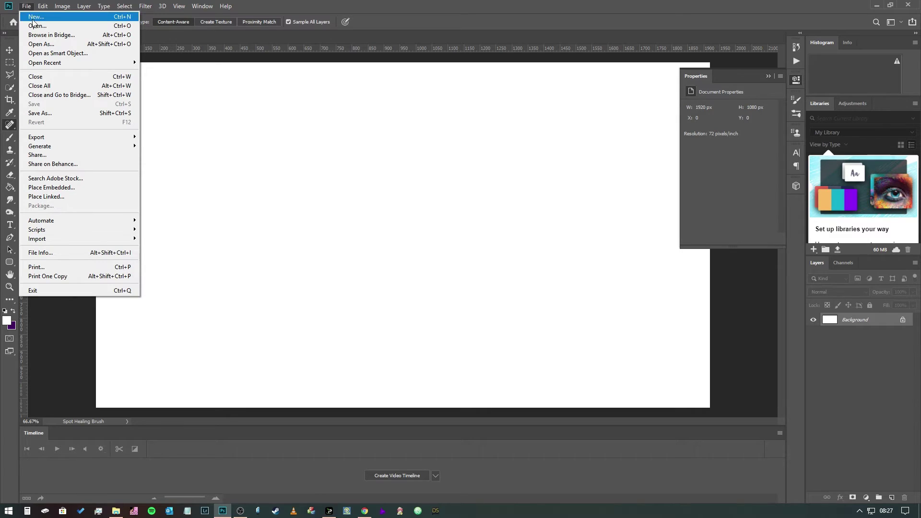
left_click(38, 25)
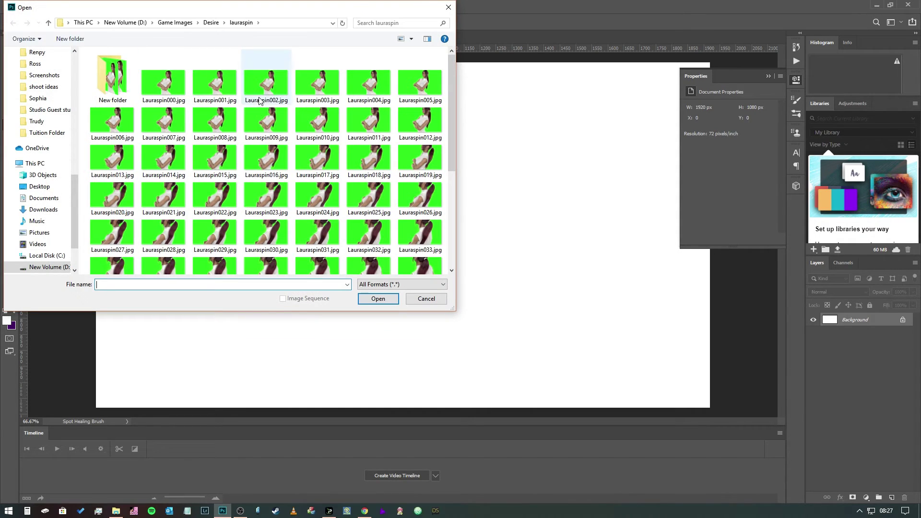
left_click_drag(200, 14, 268, 30)
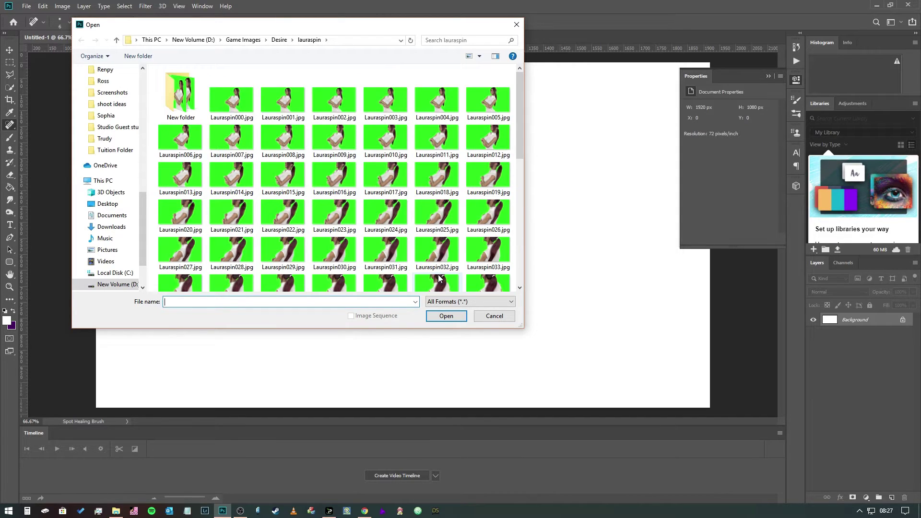
scroll(435, 278, "down", 5)
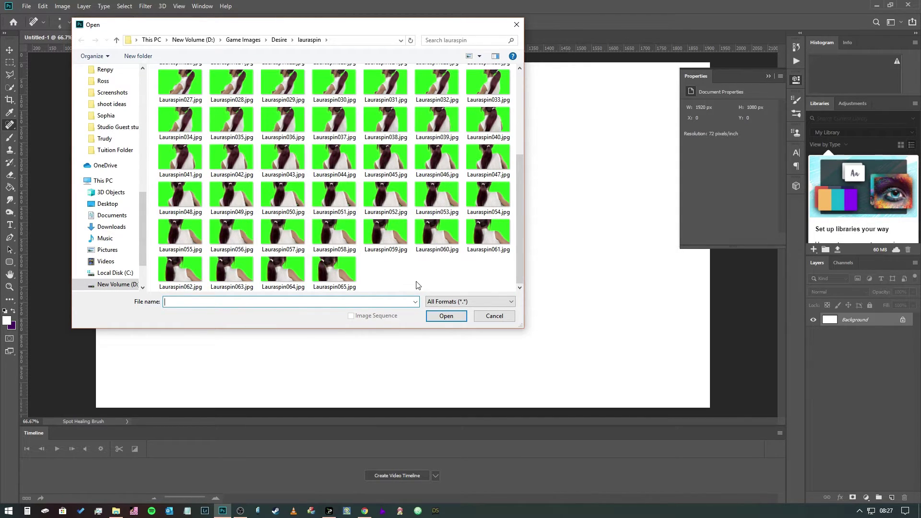
scroll(387, 280, "up", 5)
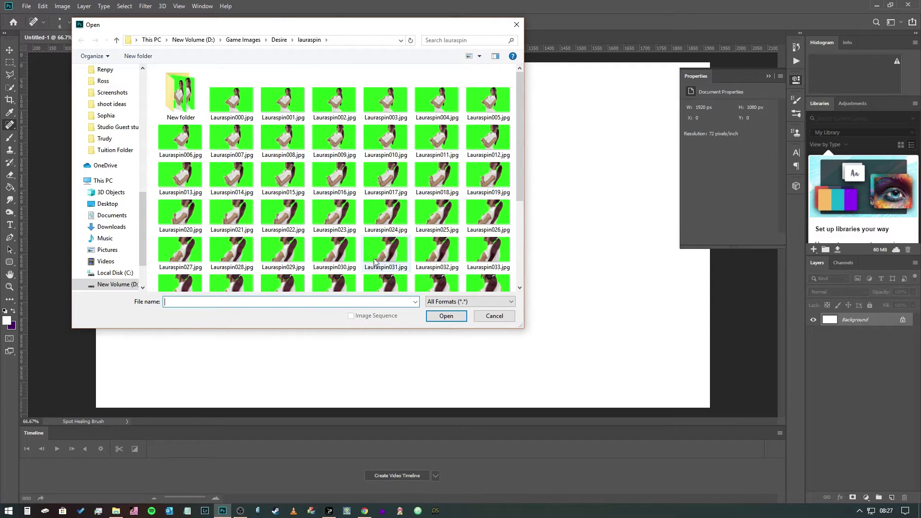
scroll(331, 159, "down", 1)
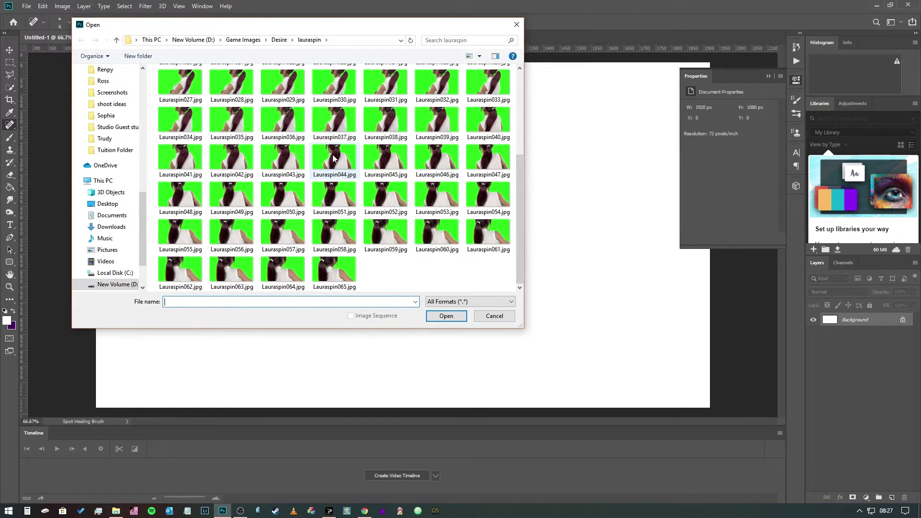
scroll(287, 134, "up", 1)
Step: Open Lauraspin000.jpg with Image Sequence ticked, reaching the 60 fps frame-rate prompt
left_click(239, 101)
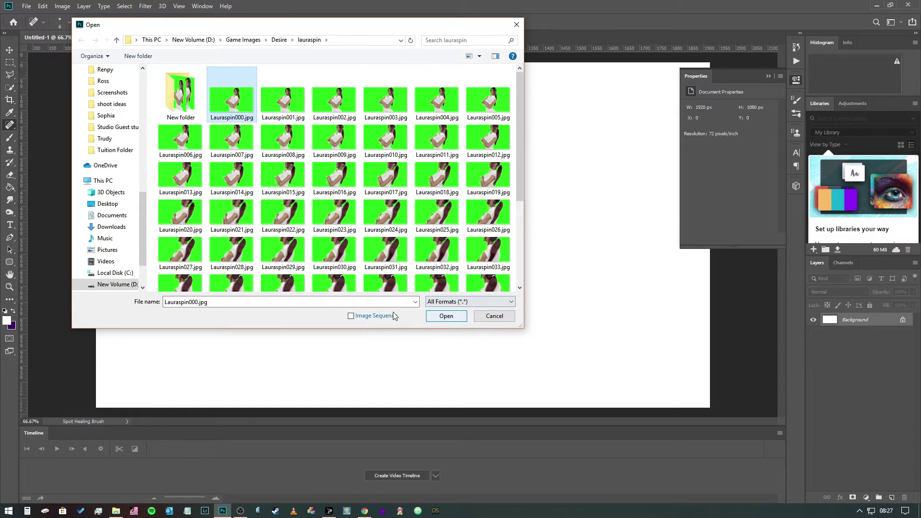
left_click(353, 319)
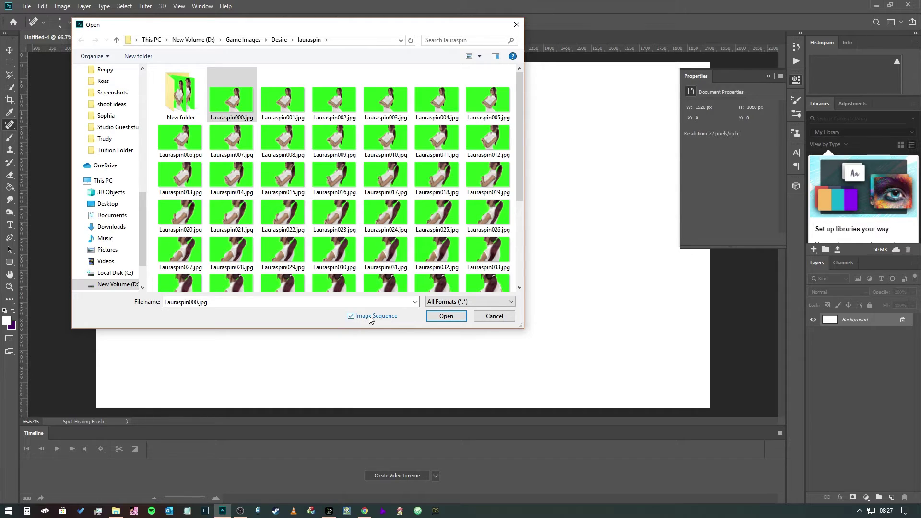
left_click(246, 92)
left_click(454, 317)
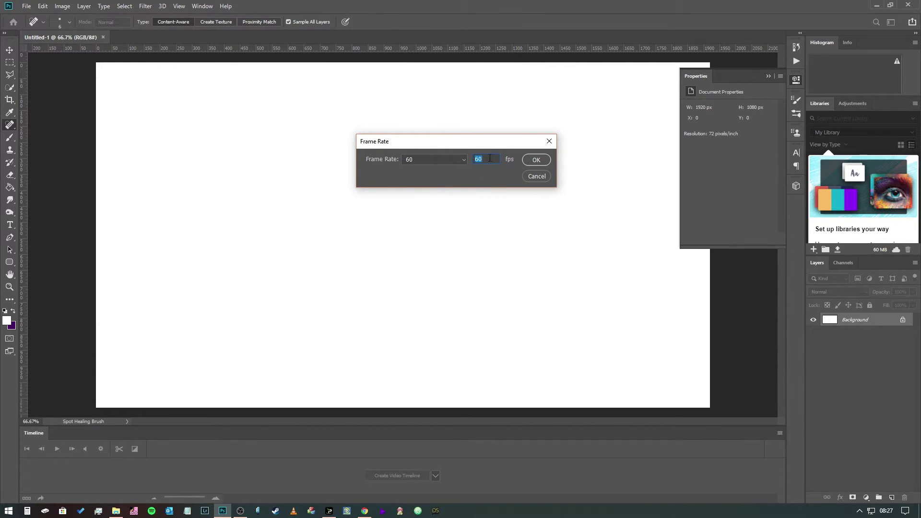
Step: Accept 60 fps, play the Lauraspin sequence on the timeline, then return the playhead to the start
left_click(542, 162)
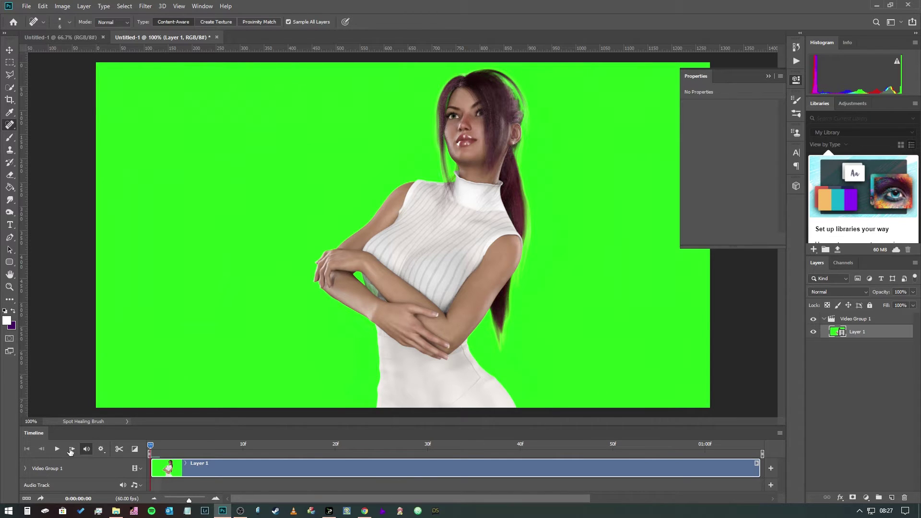
left_click(57, 449)
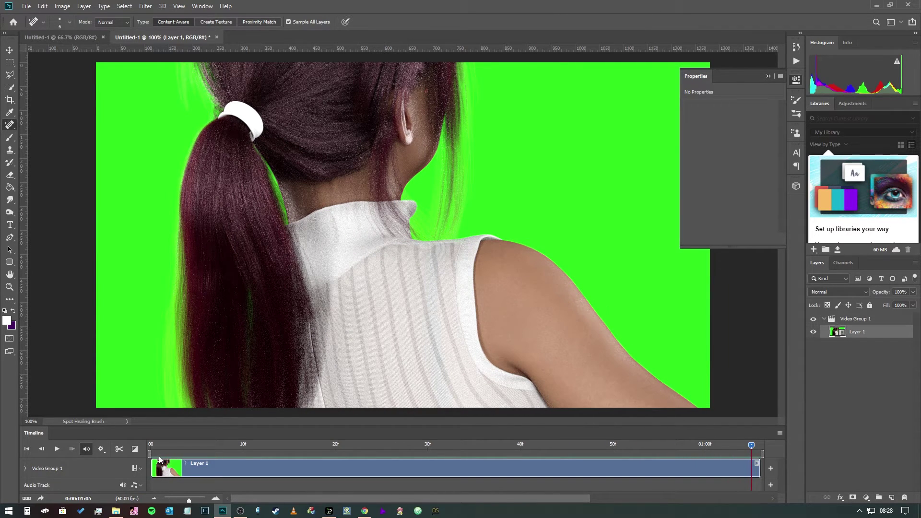
left_click_drag(750, 447, 90, 428)
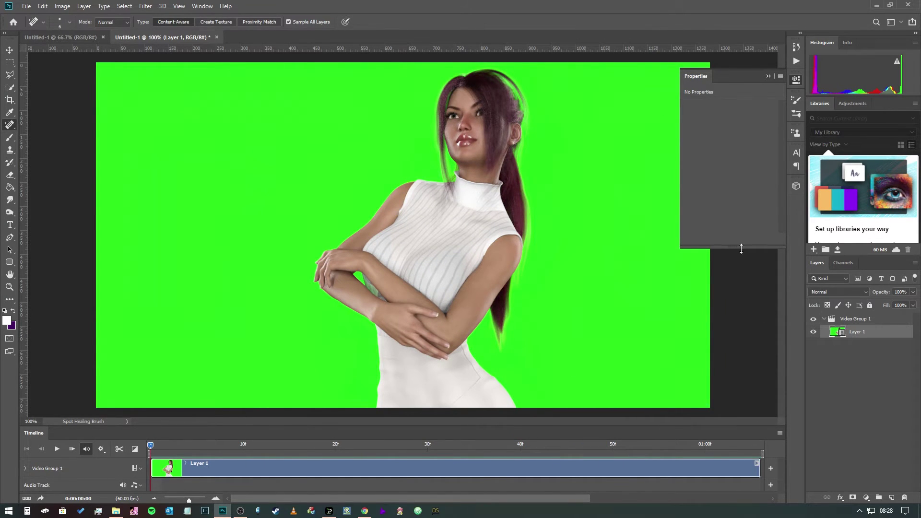
left_click(881, 324)
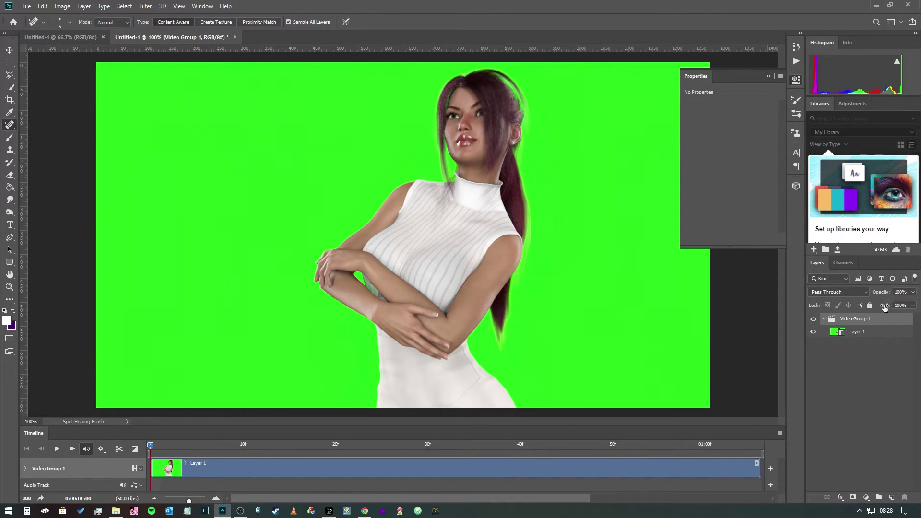
left_click(869, 279)
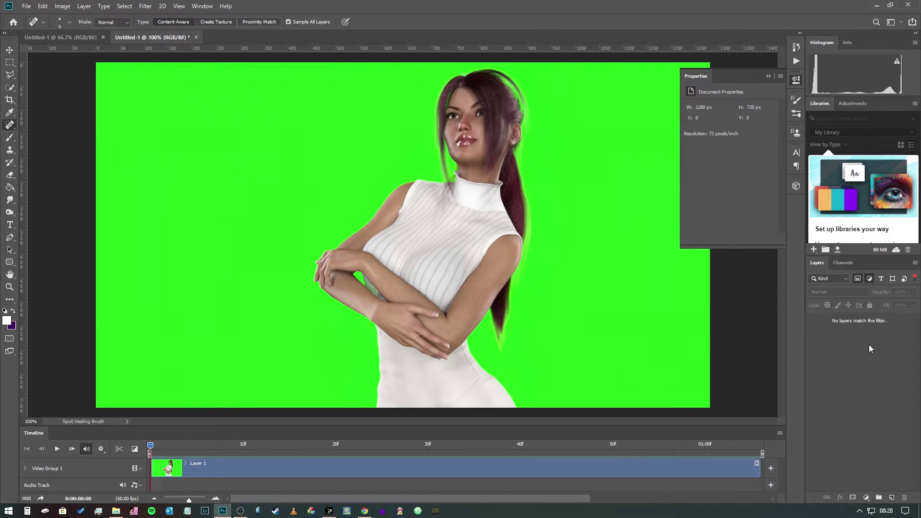
left_click(866, 498)
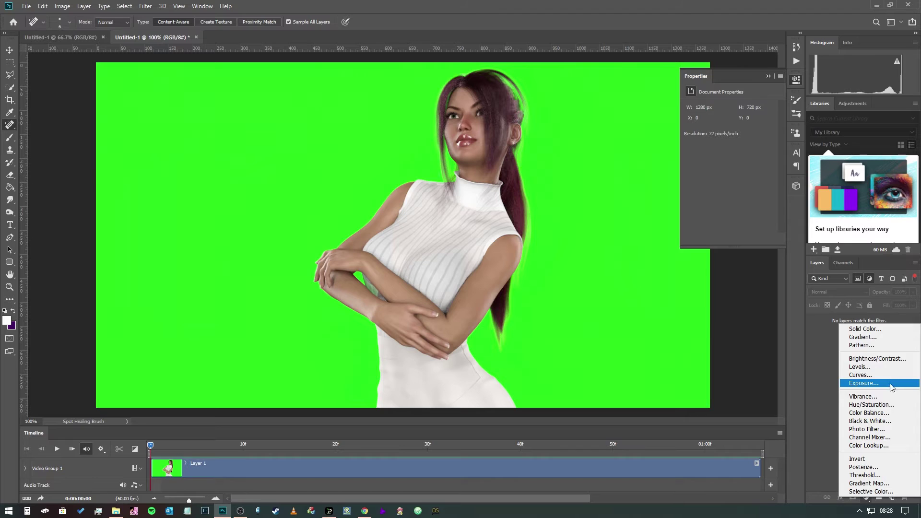
left_click(879, 405)
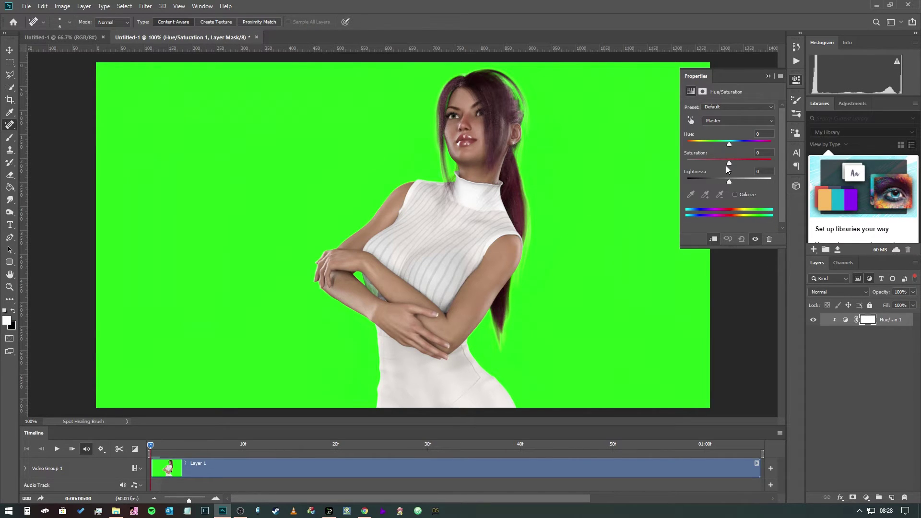
mouse_move(725, 165)
left_mouse_down()
mouse_move(672, 168)
mouse_move(800, 171)
mouse_move(724, 169)
left_mouse_up()
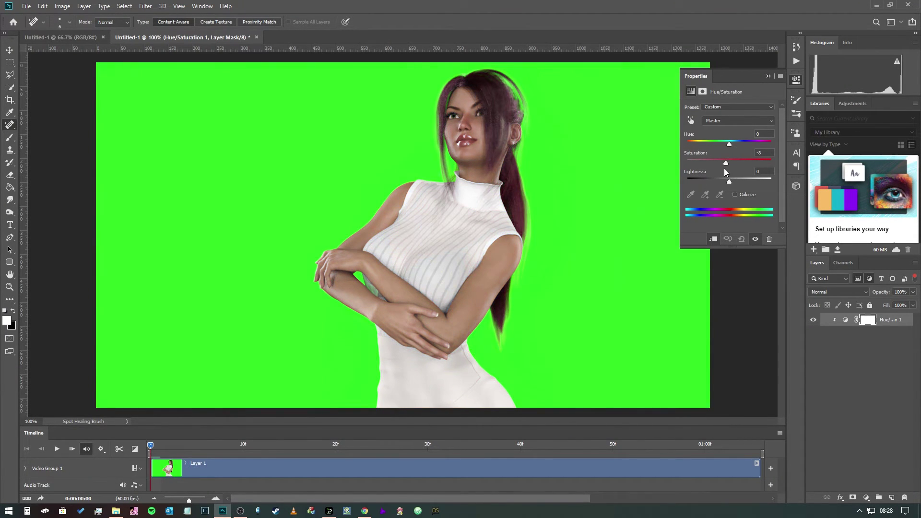
key("ctrl+z")
right_click(890, 324)
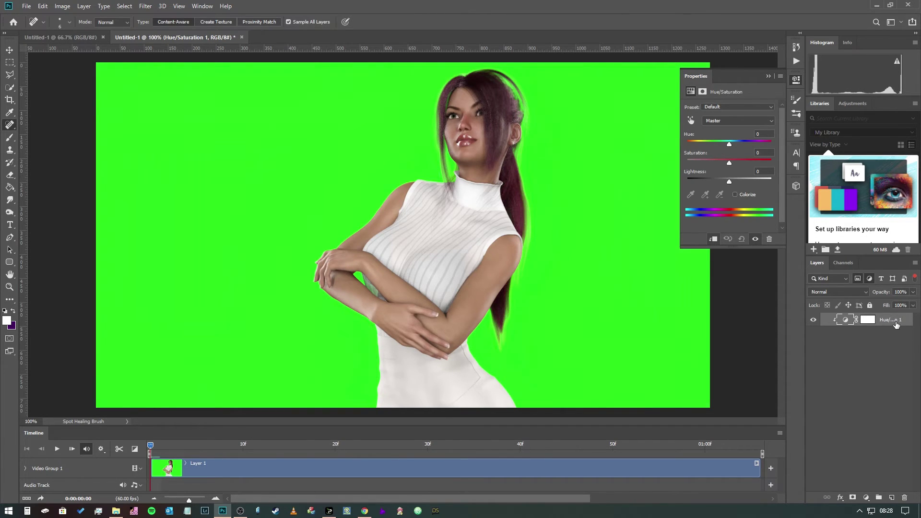
left_click(807, 159)
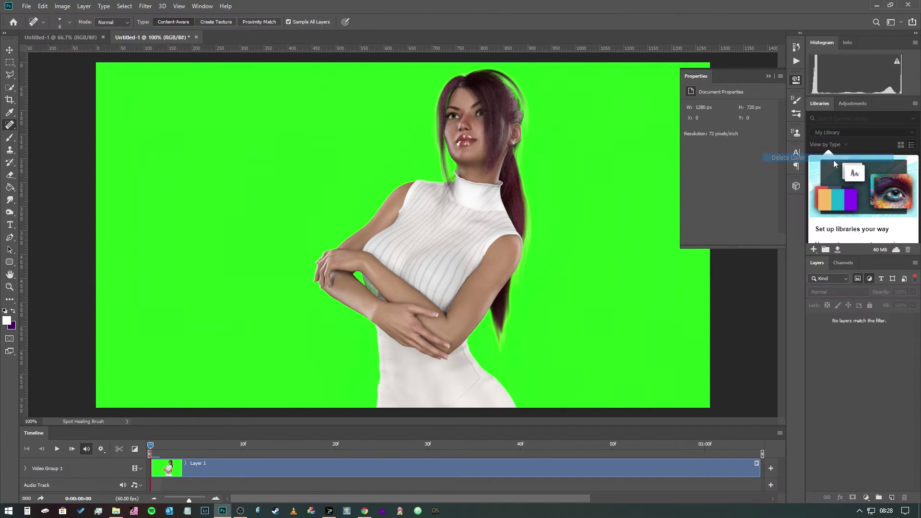
left_click(857, 278)
left_click(867, 320)
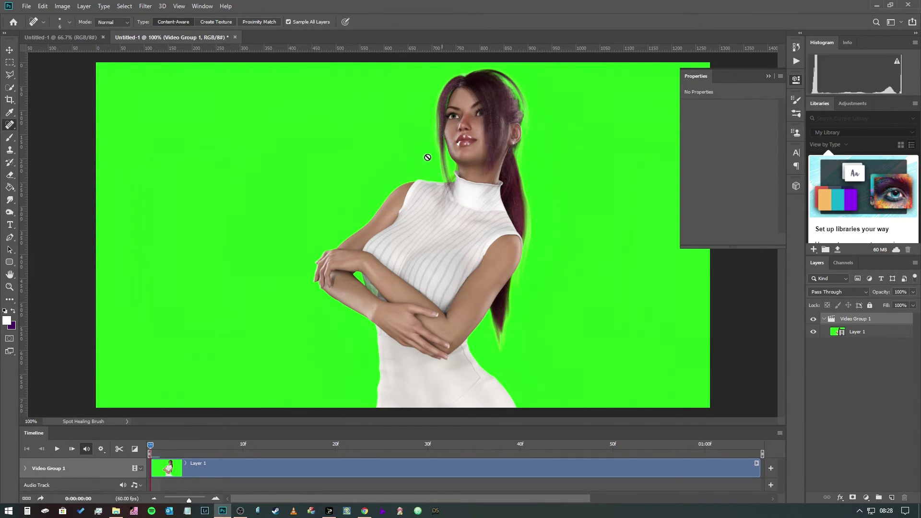
left_click(30, 6)
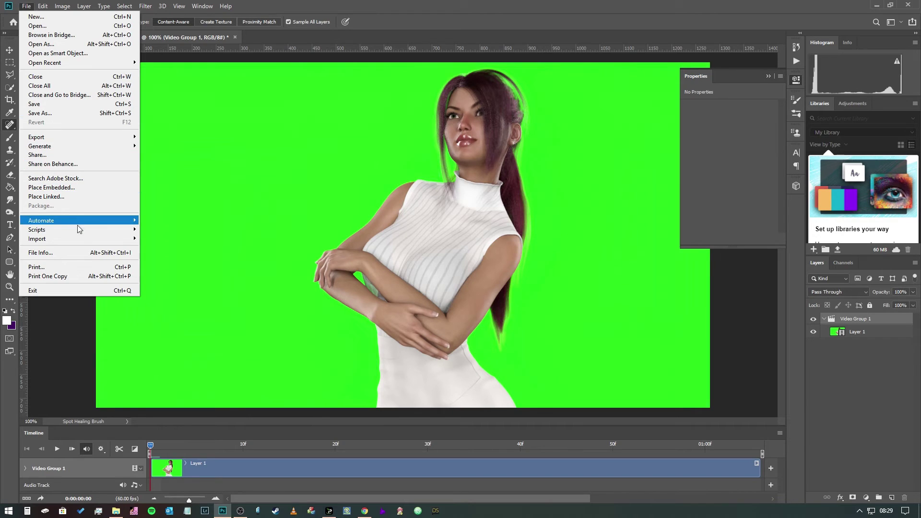
mouse_move(137, 139)
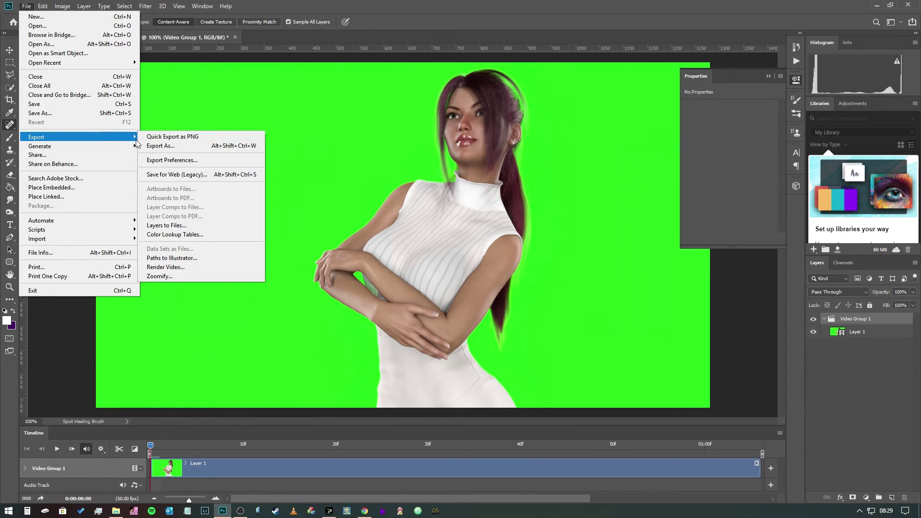
left_click(180, 265)
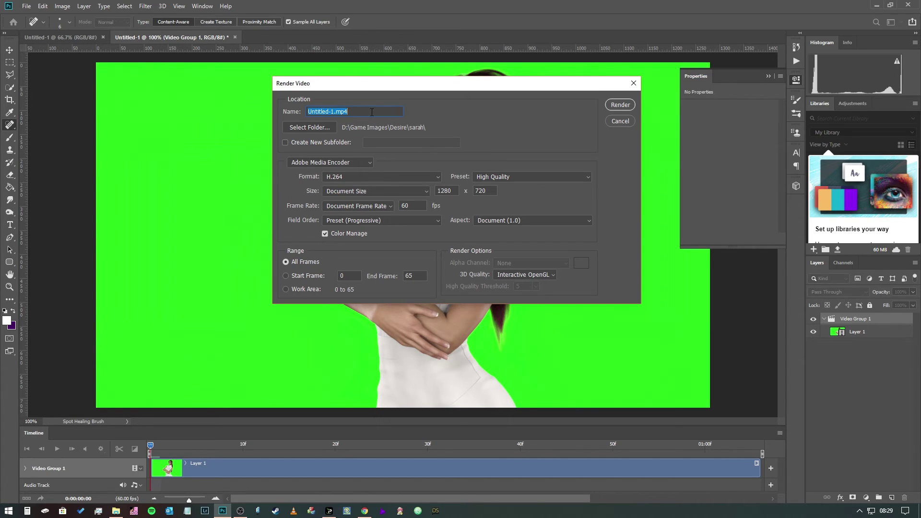
left_click(620, 121)
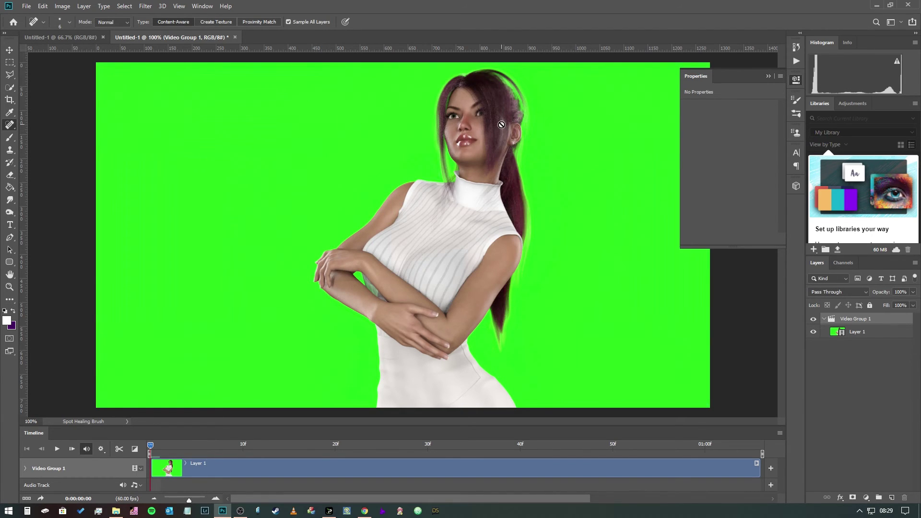